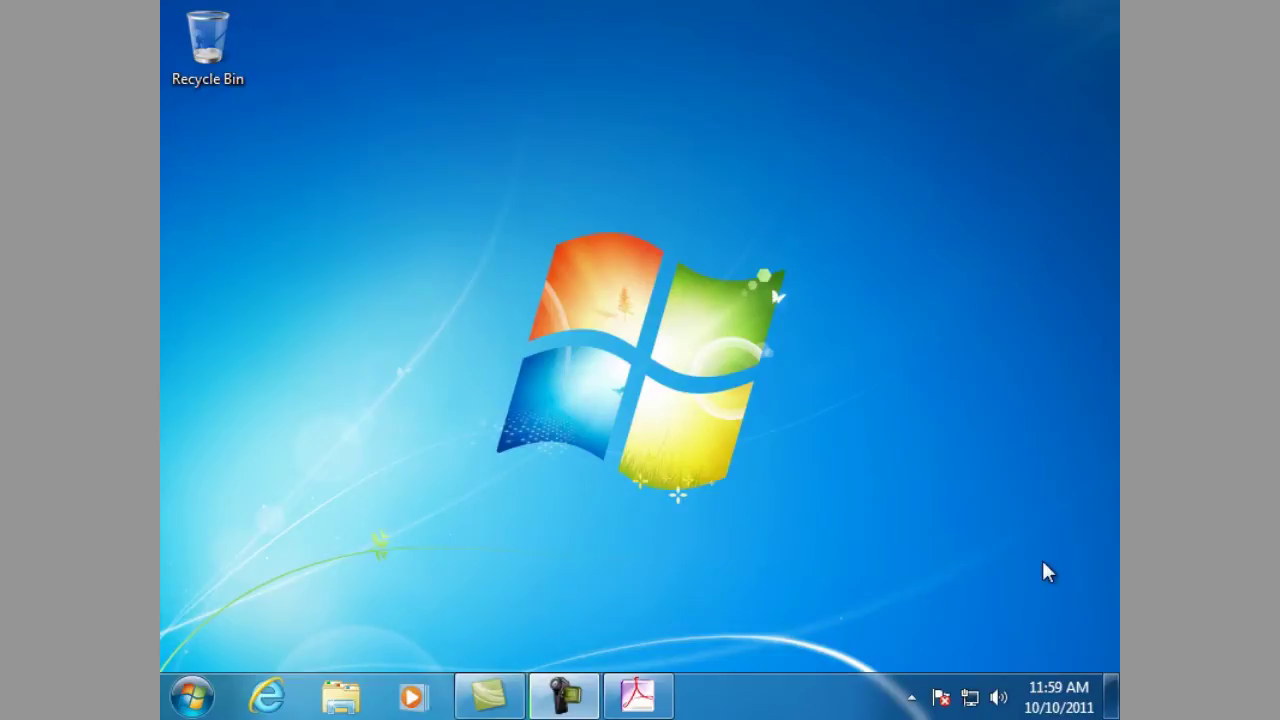
Step: Restore the wizard and expand the local HKLM\SOFTWARE\Policies\Adobe\Adobe Acrobat\10.0\FeatureLockDown registry key
{"action": "left_click", "coordinate": [637, 700]}
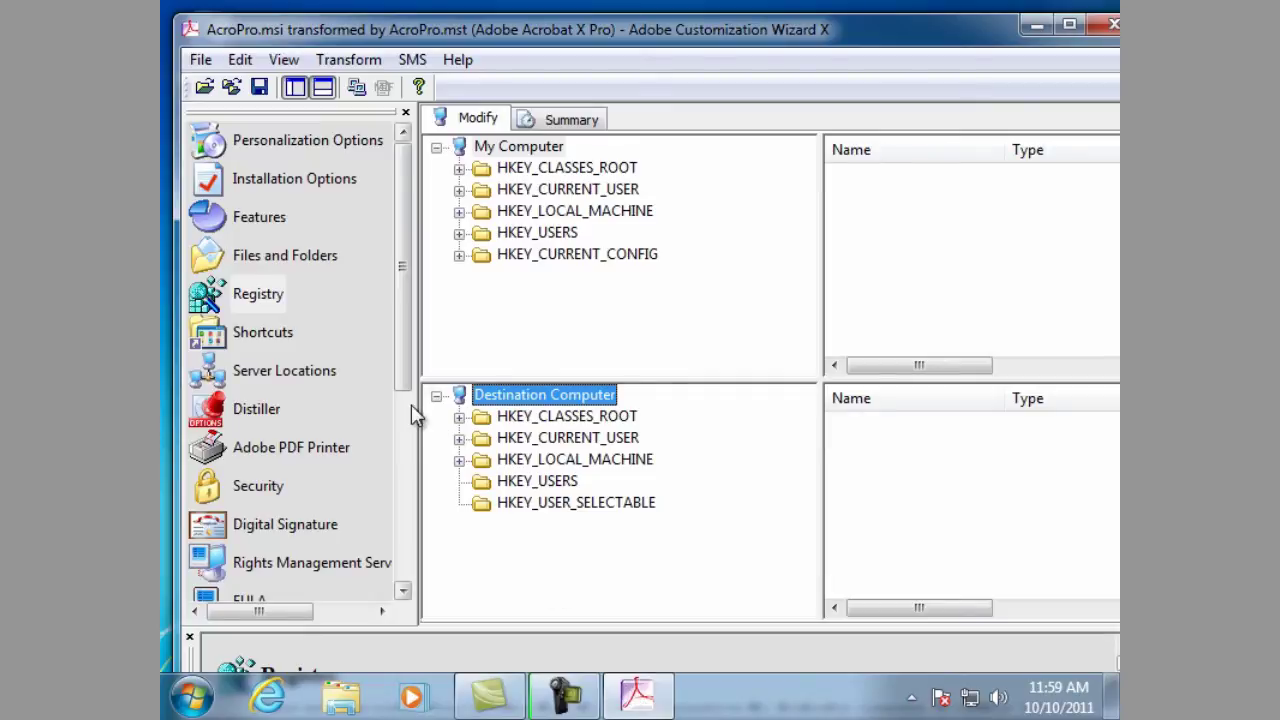
{"action": "left_click", "coordinate": [459, 211]}
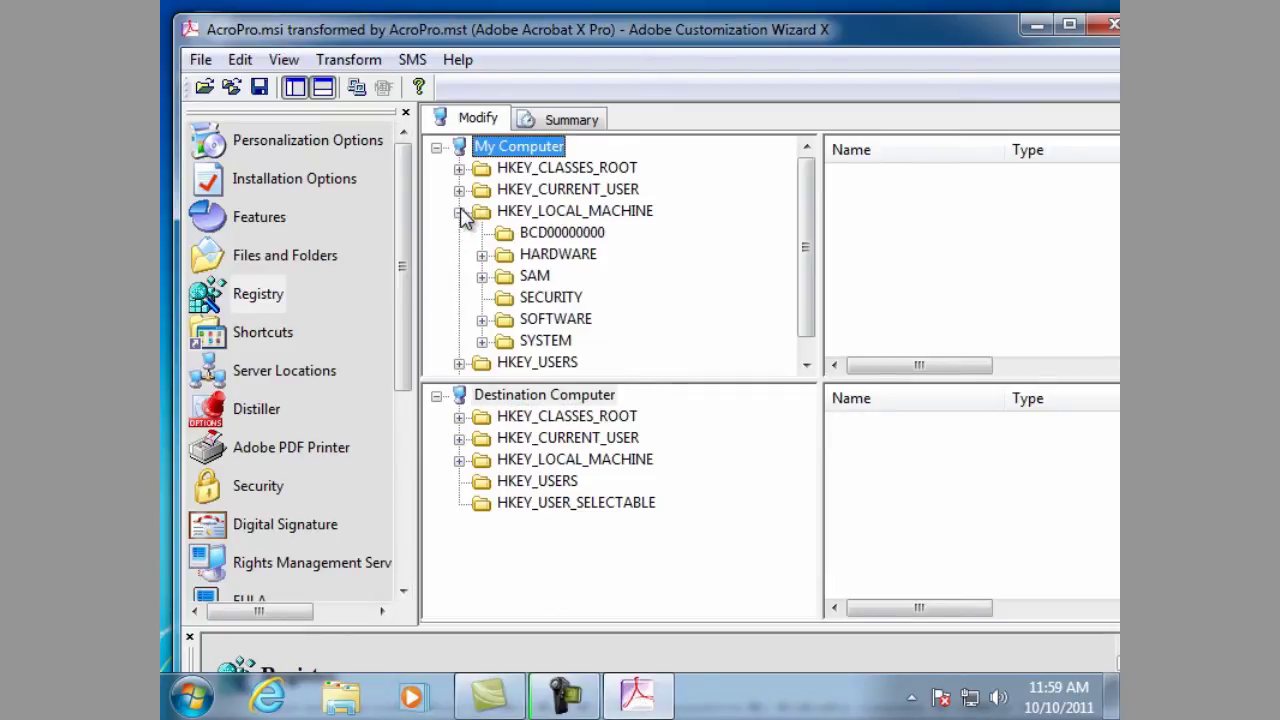
{"action": "left_click", "coordinate": [482, 318]}
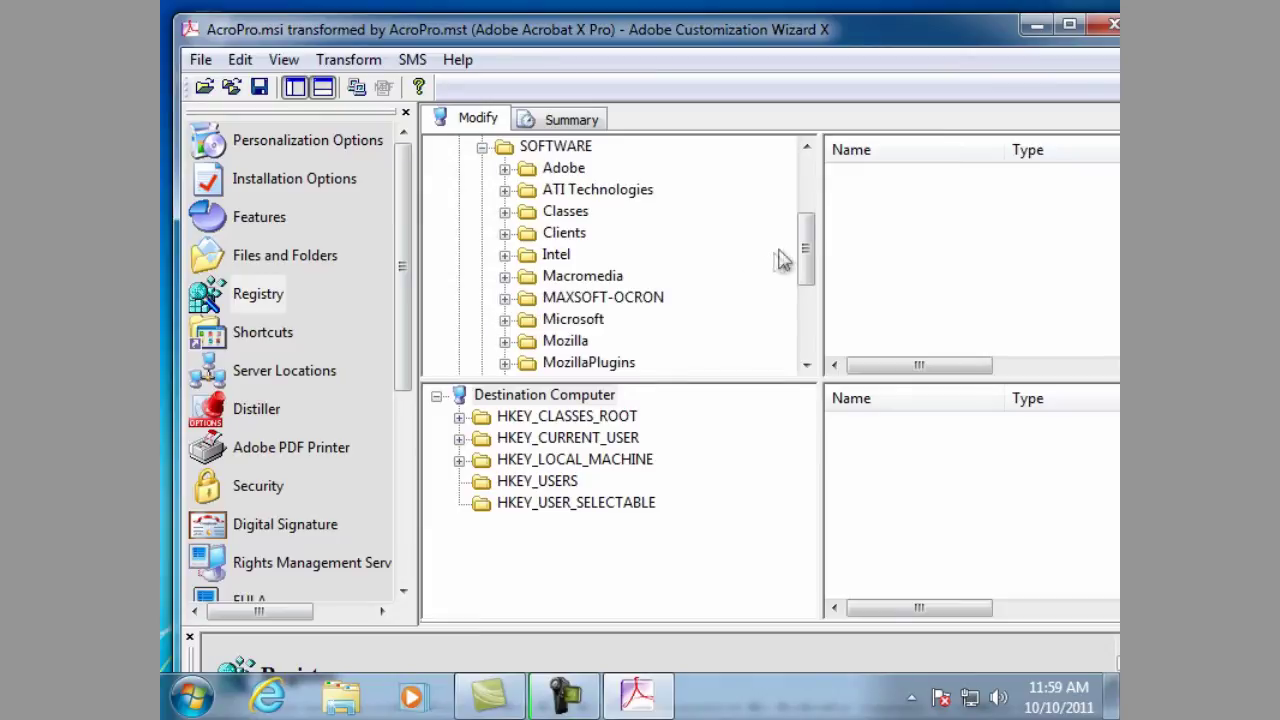
{"action": "left_click_drag", "start_coordinate": [808, 262], "coordinate": [808, 296]}
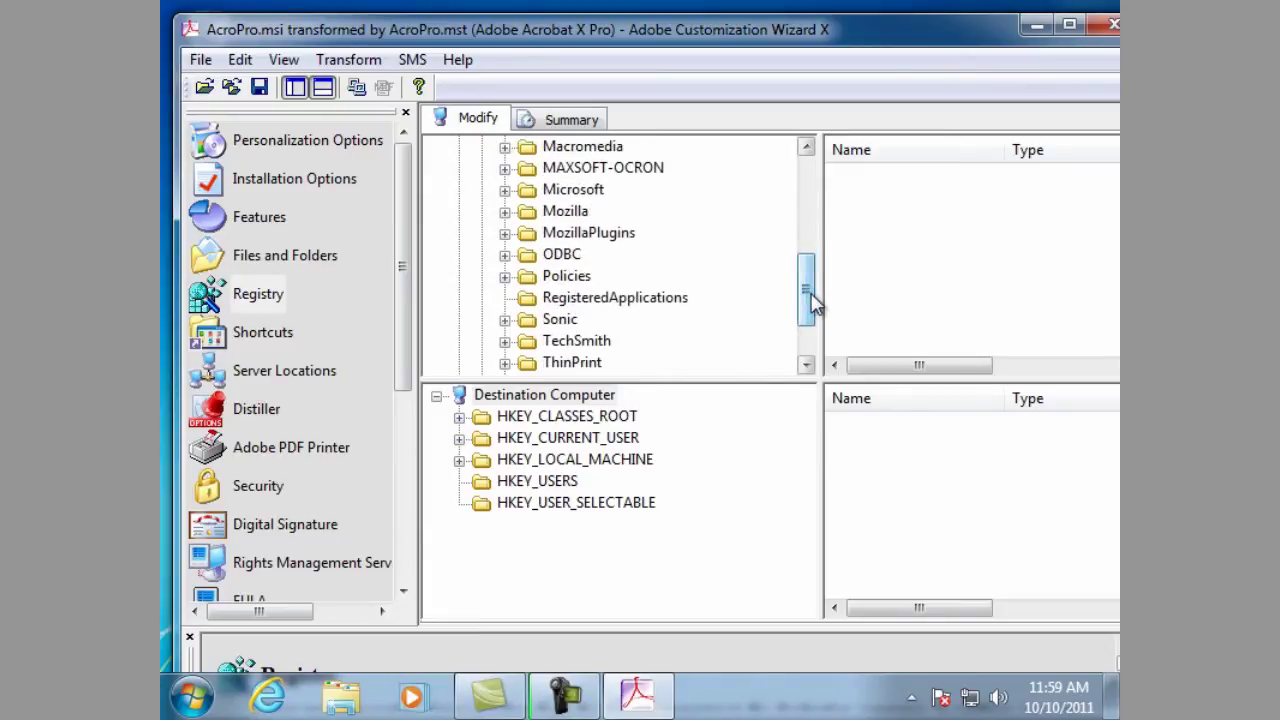
{"action": "left_click", "coordinate": [505, 279]}
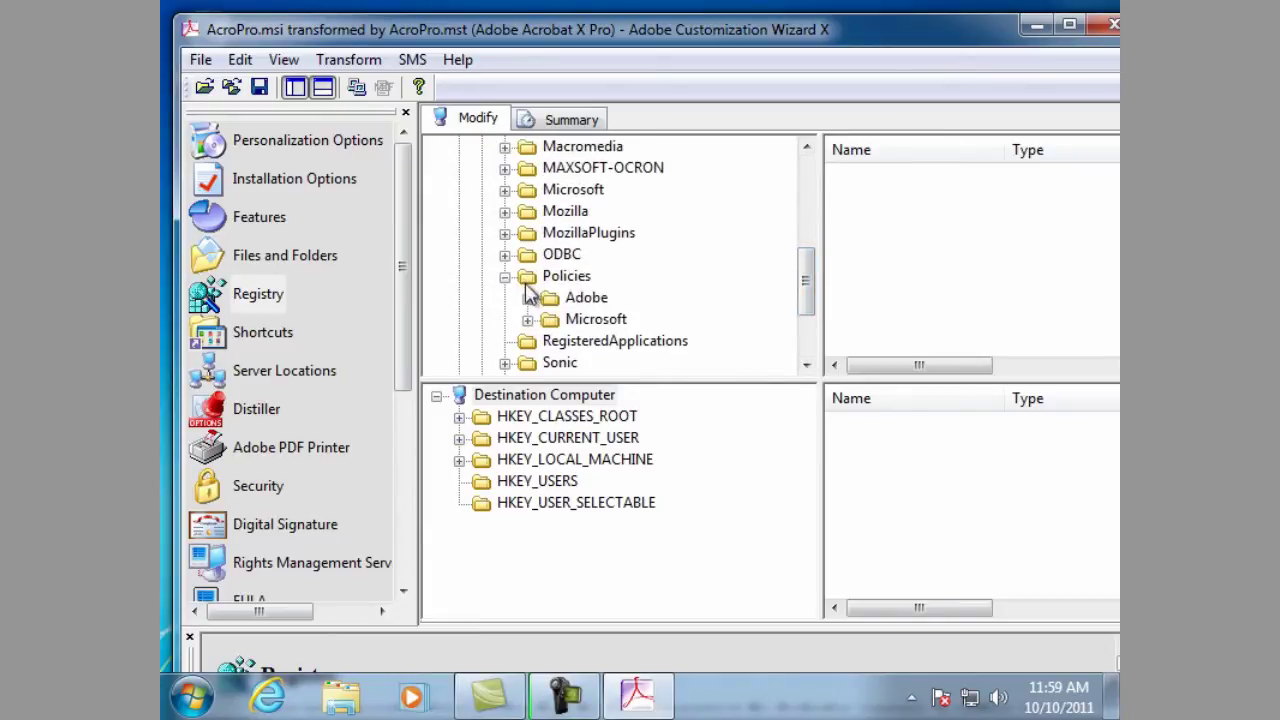
{"action": "left_click", "coordinate": [527, 299]}
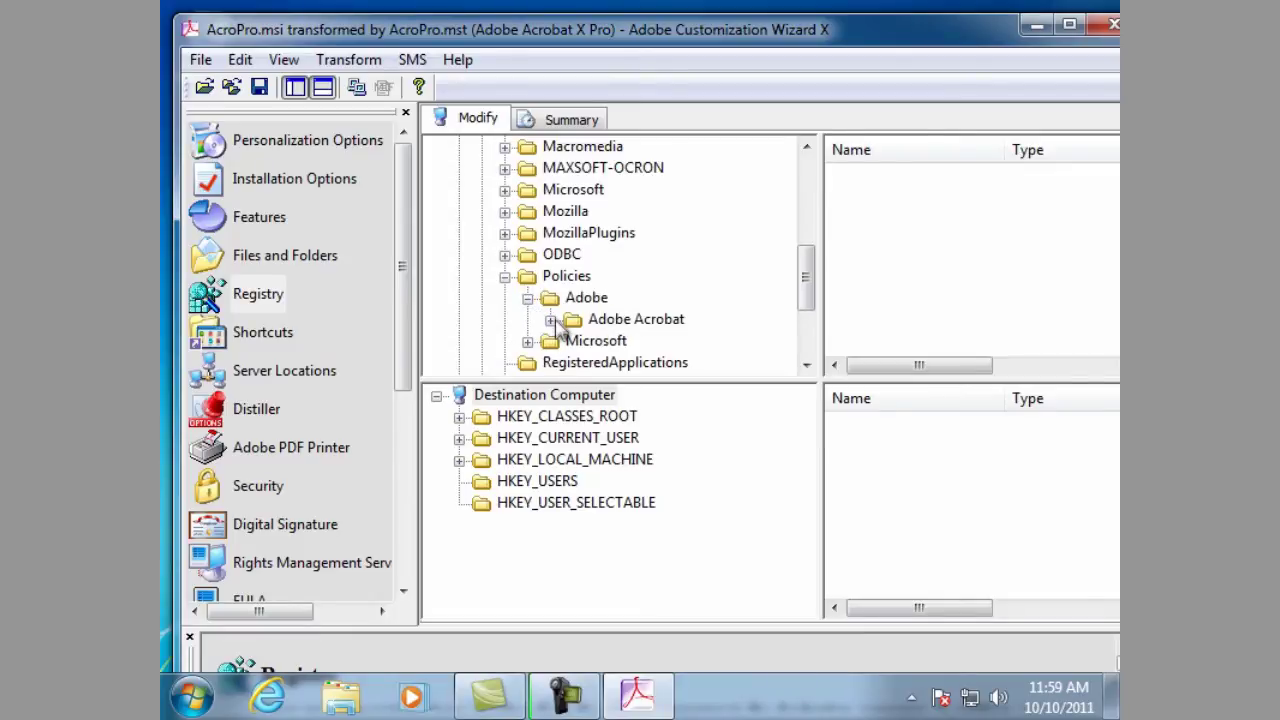
{"action": "left_click", "coordinate": [550, 320]}
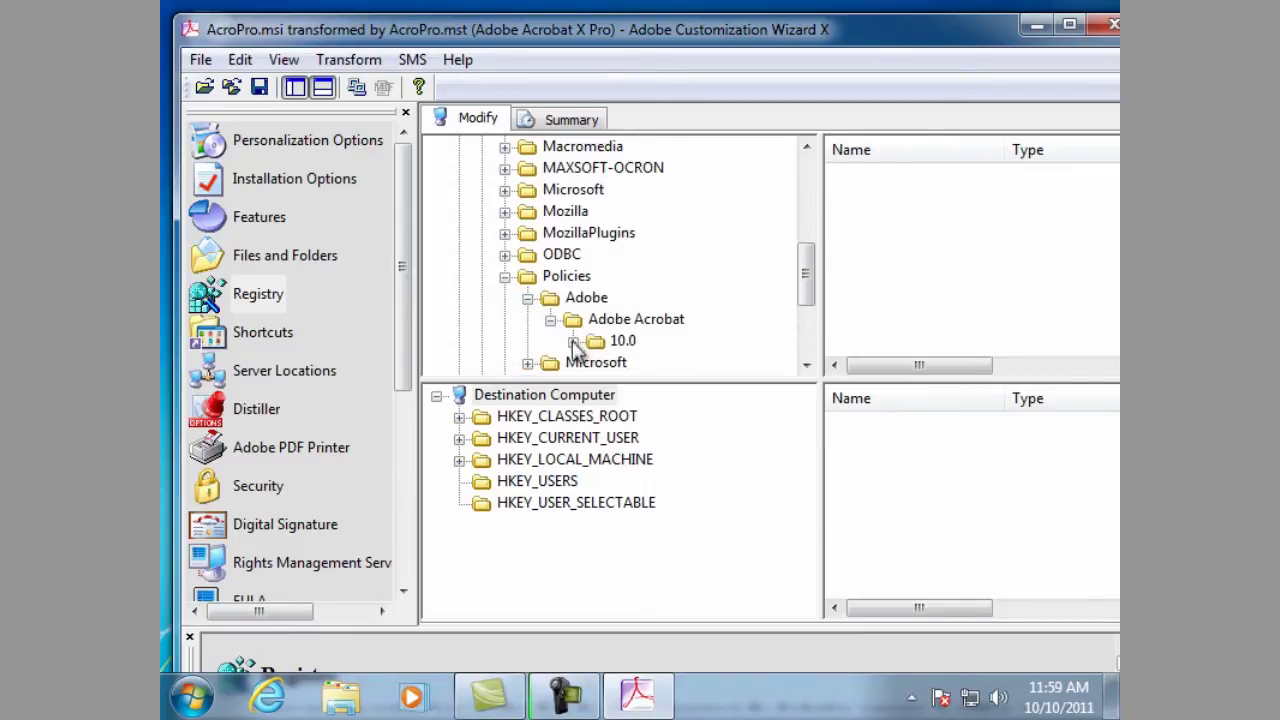
{"action": "left_click", "coordinate": [573, 342]}
{"action": "left_click", "coordinate": [596, 362]}
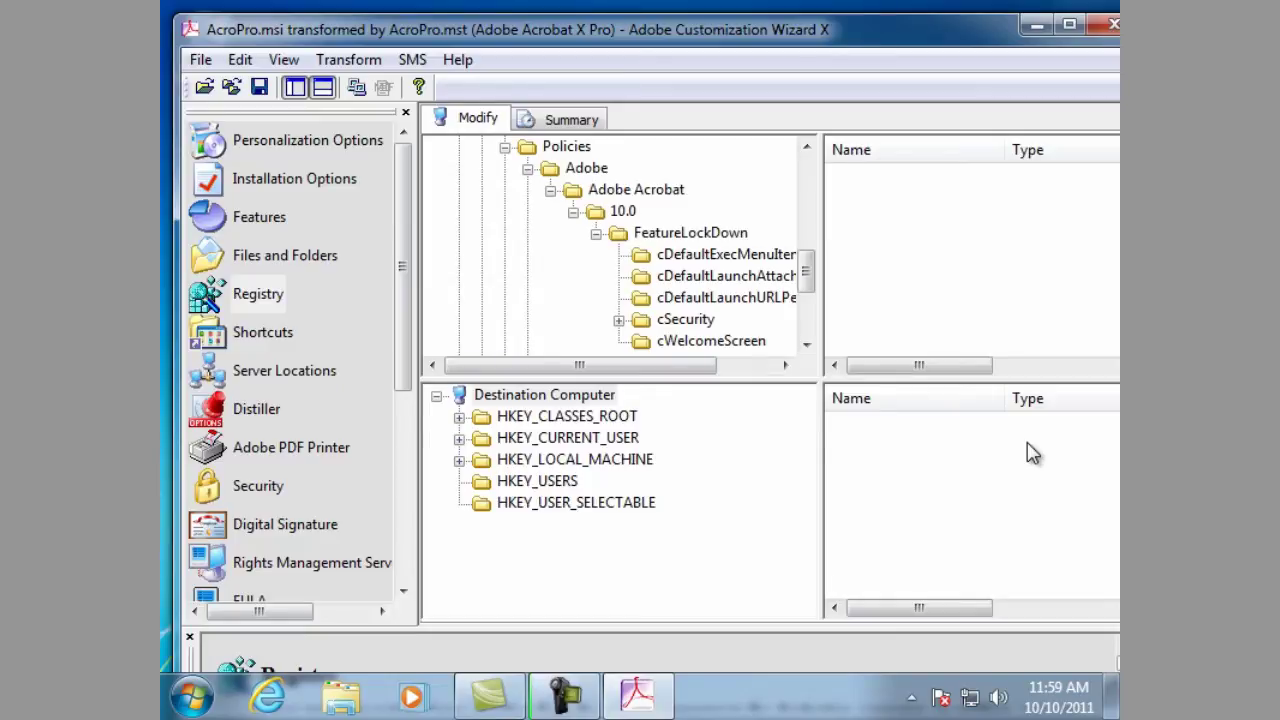
Step: Expand the destination's HKLM\SOFTWARE\Policies\Adobe\Adobe Acrobat\10.0\FeatureLockDown key, then show cWelcomeScreen's values
{"action": "left_click", "coordinate": [459, 461]}
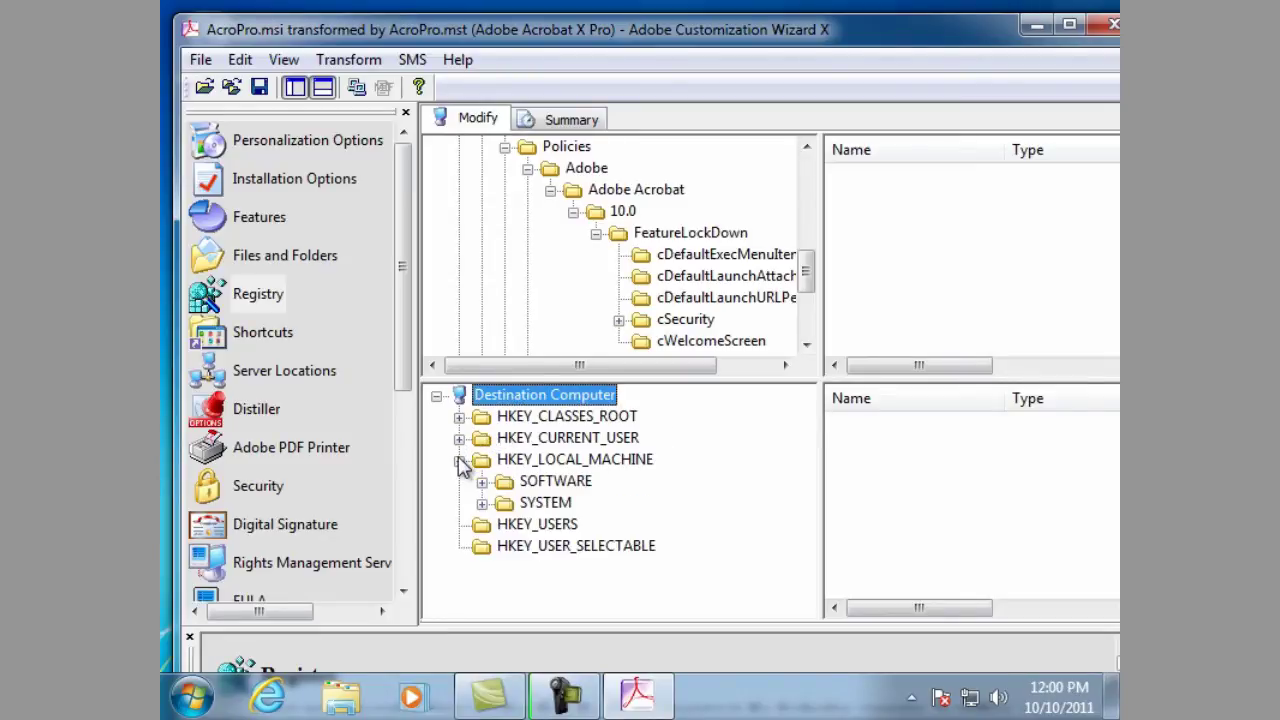
{"action": "left_click", "coordinate": [482, 482]}
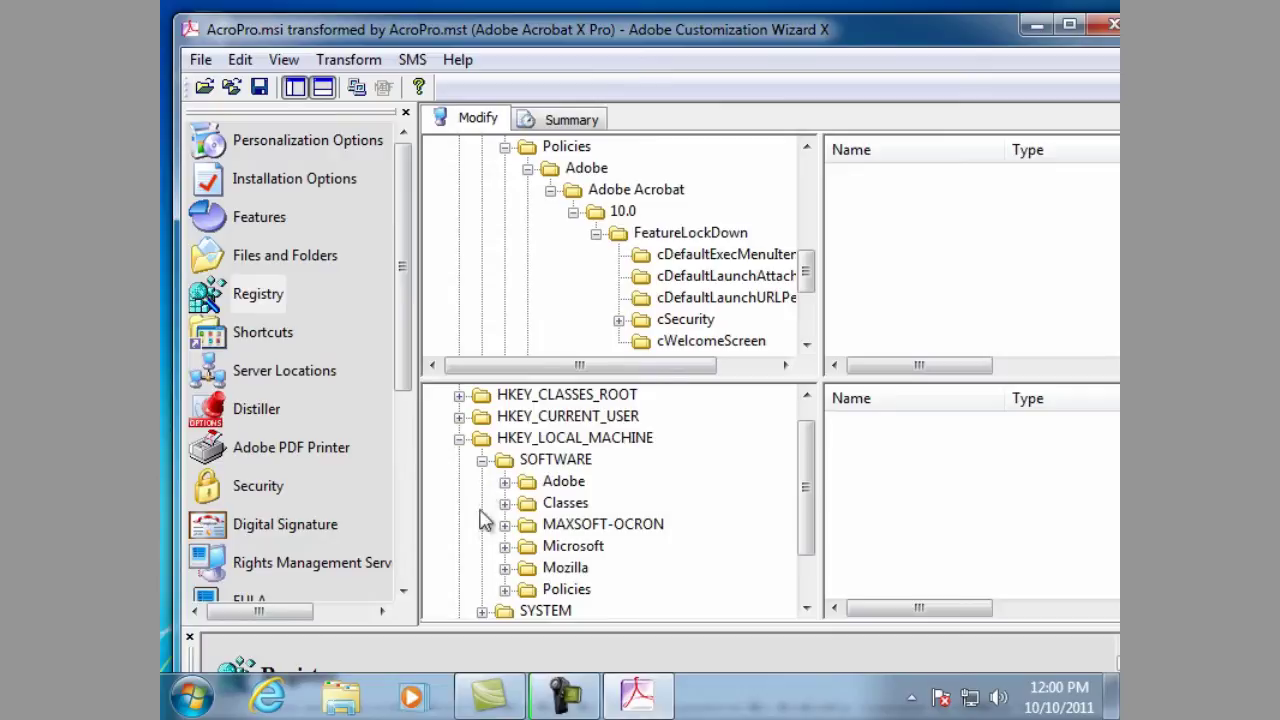
{"action": "left_click", "coordinate": [505, 589]}
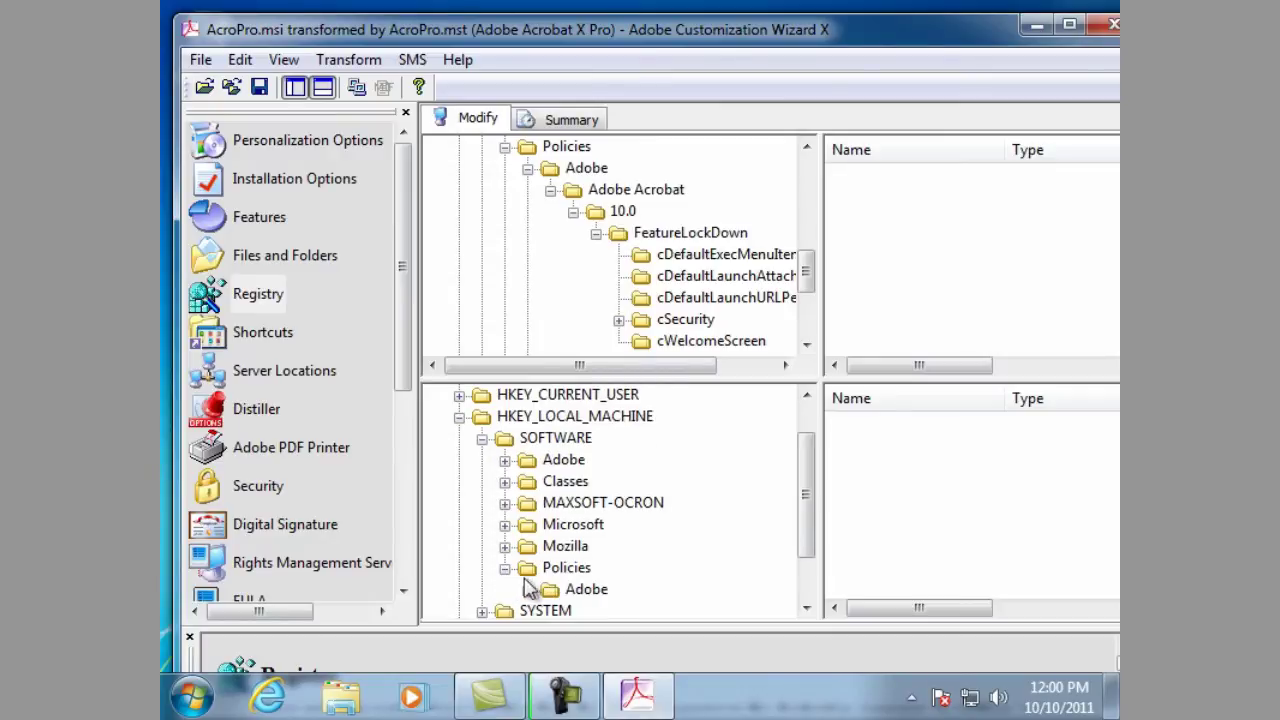
{"action": "left_click", "coordinate": [528, 589]}
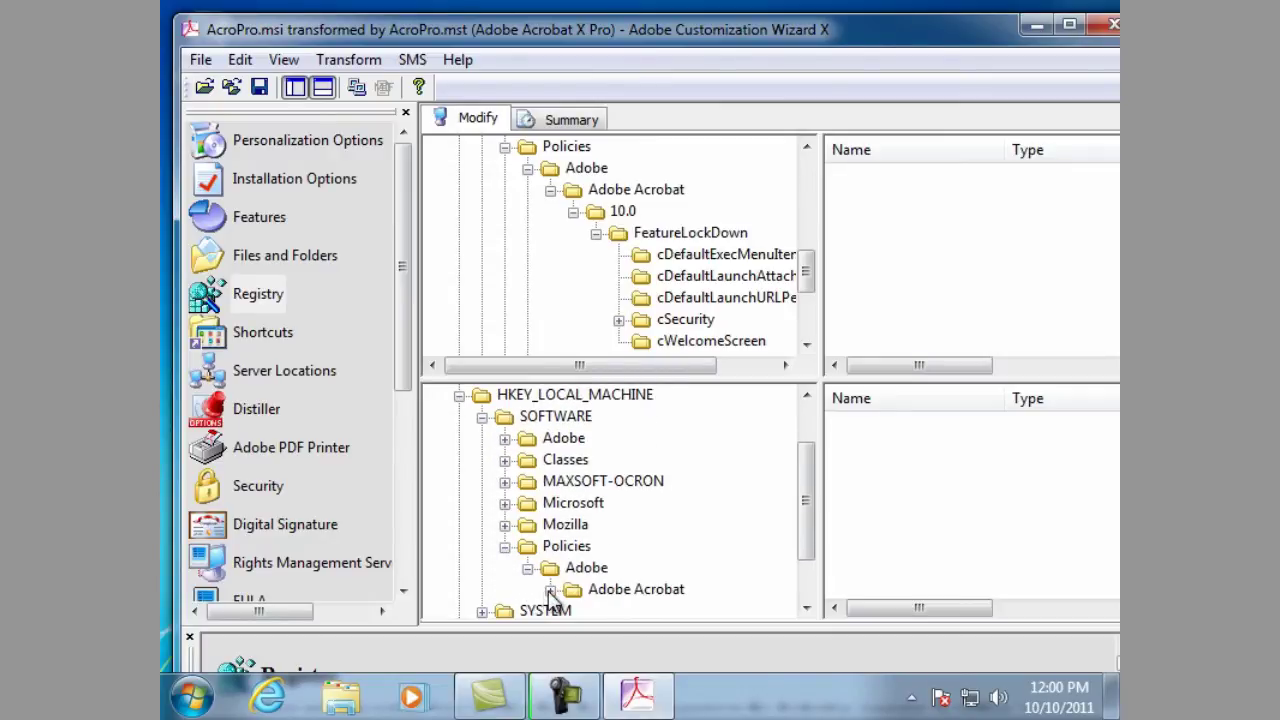
{"action": "left_click", "coordinate": [550, 590]}
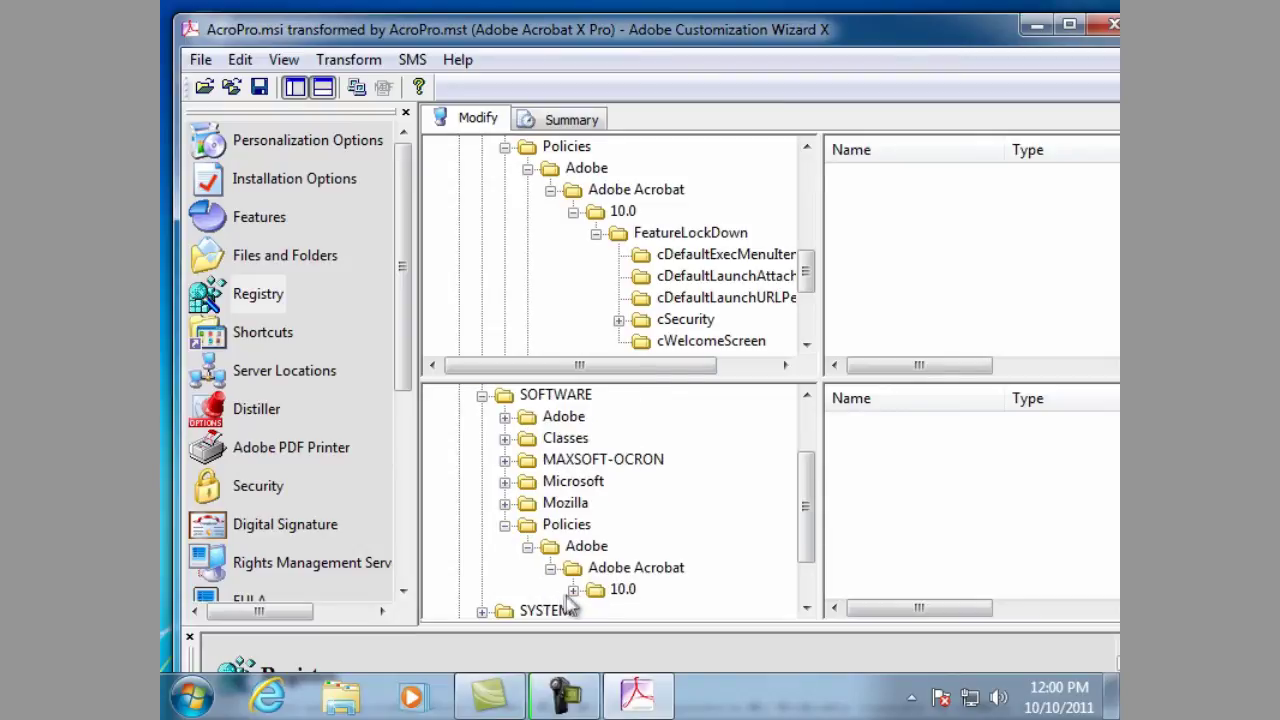
{"action": "left_click", "coordinate": [573, 590]}
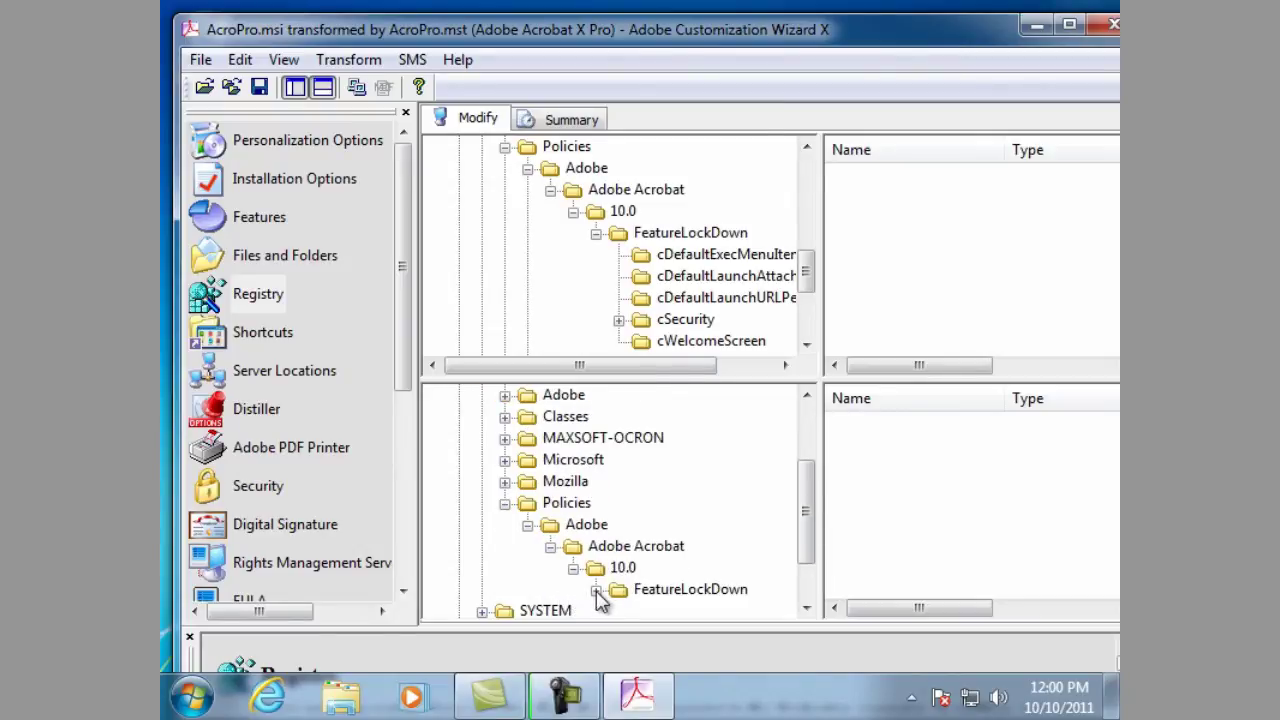
{"action": "left_click", "coordinate": [595, 590]}
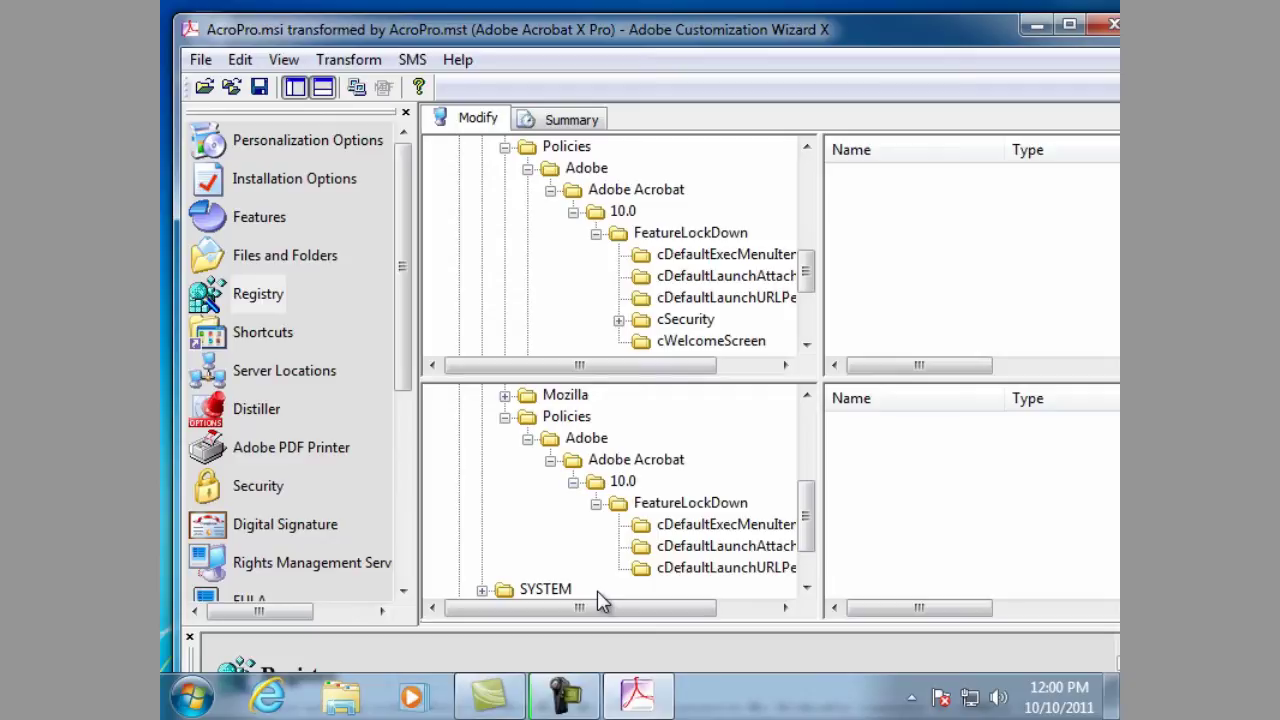
{"action": "left_click", "coordinate": [691, 342]}
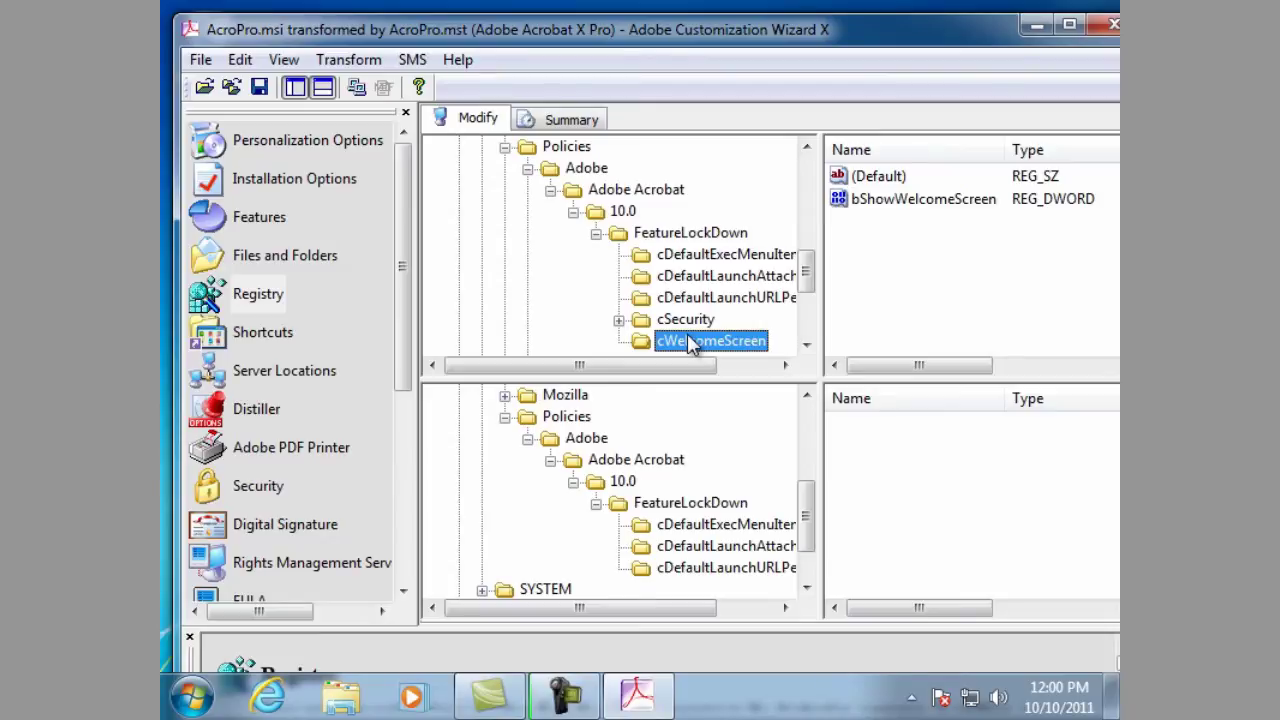
Step: Drag cWelcomeScreen into the destination FeatureLockDown key and review the Summary of registry changes
{"action": "left_click_drag", "start_coordinate": [691, 342], "coordinate": [705, 507]}
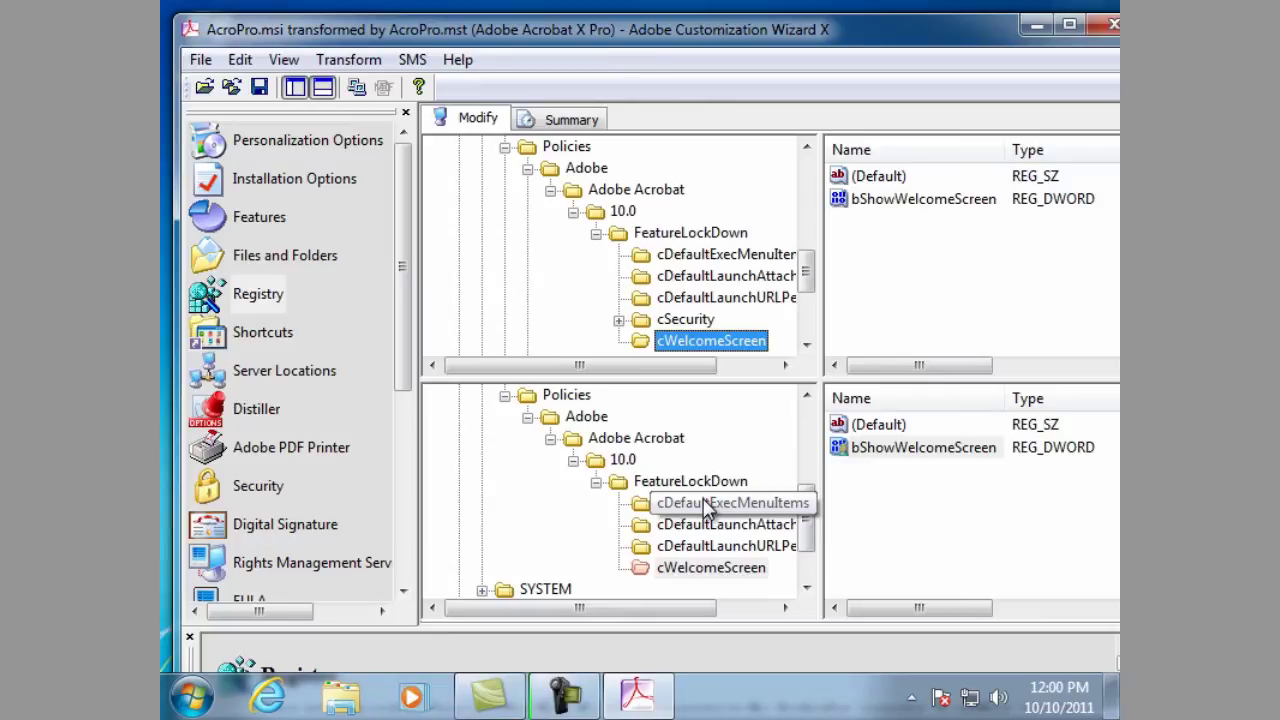
{"action": "left_click", "coordinate": [568, 122]}
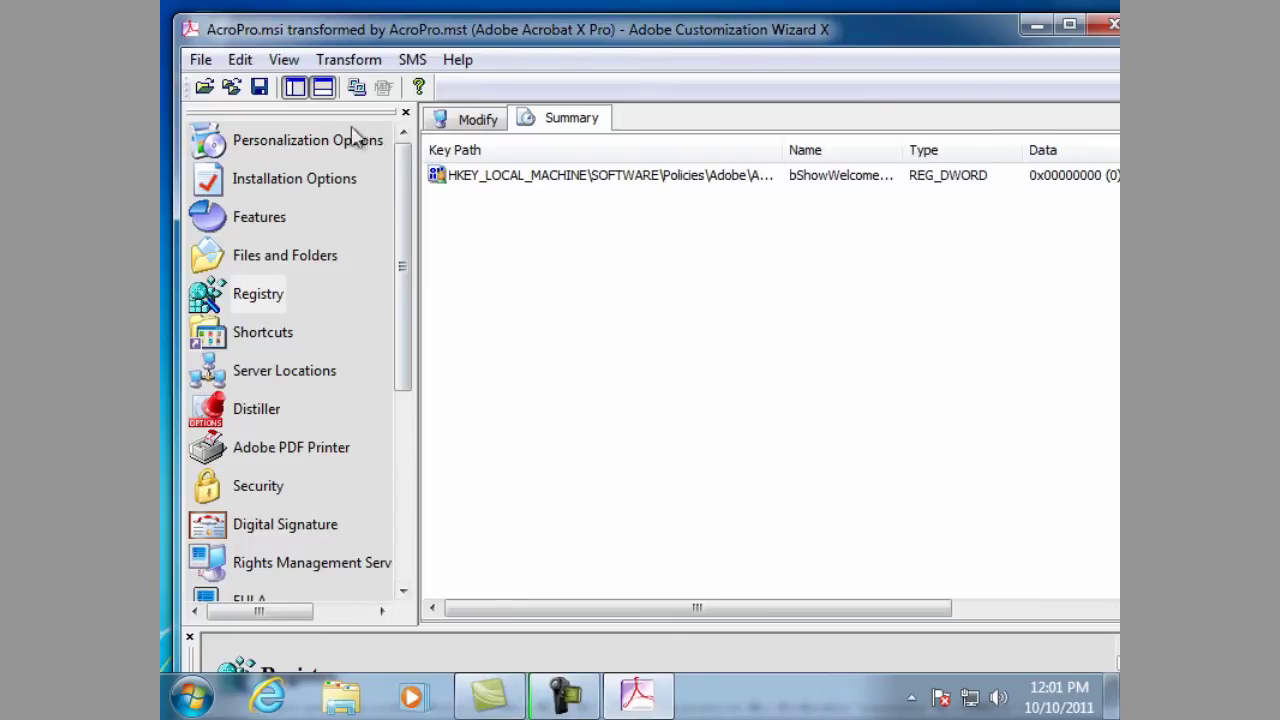
Step: Save the package so the transform keeps bShowWelcomeScreen set to 0
{"action": "left_click", "coordinate": [260, 88]}
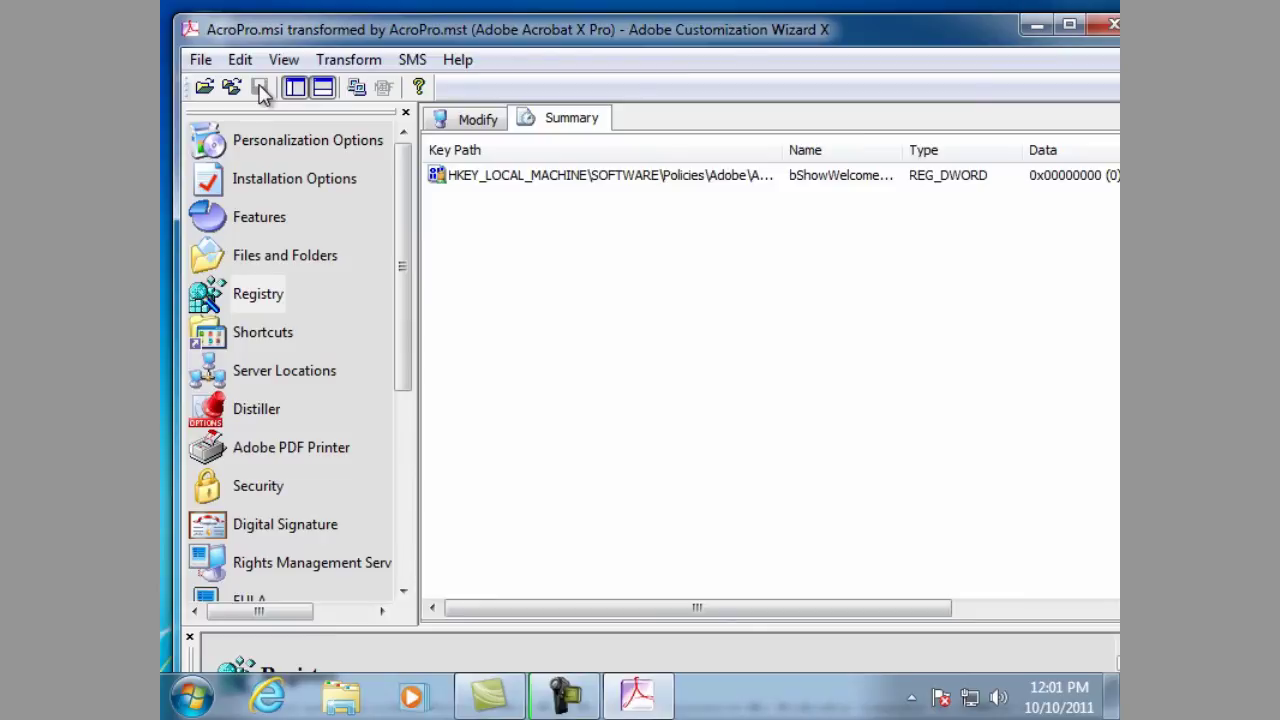
{"action": "left_click", "coordinate": [200, 60]}
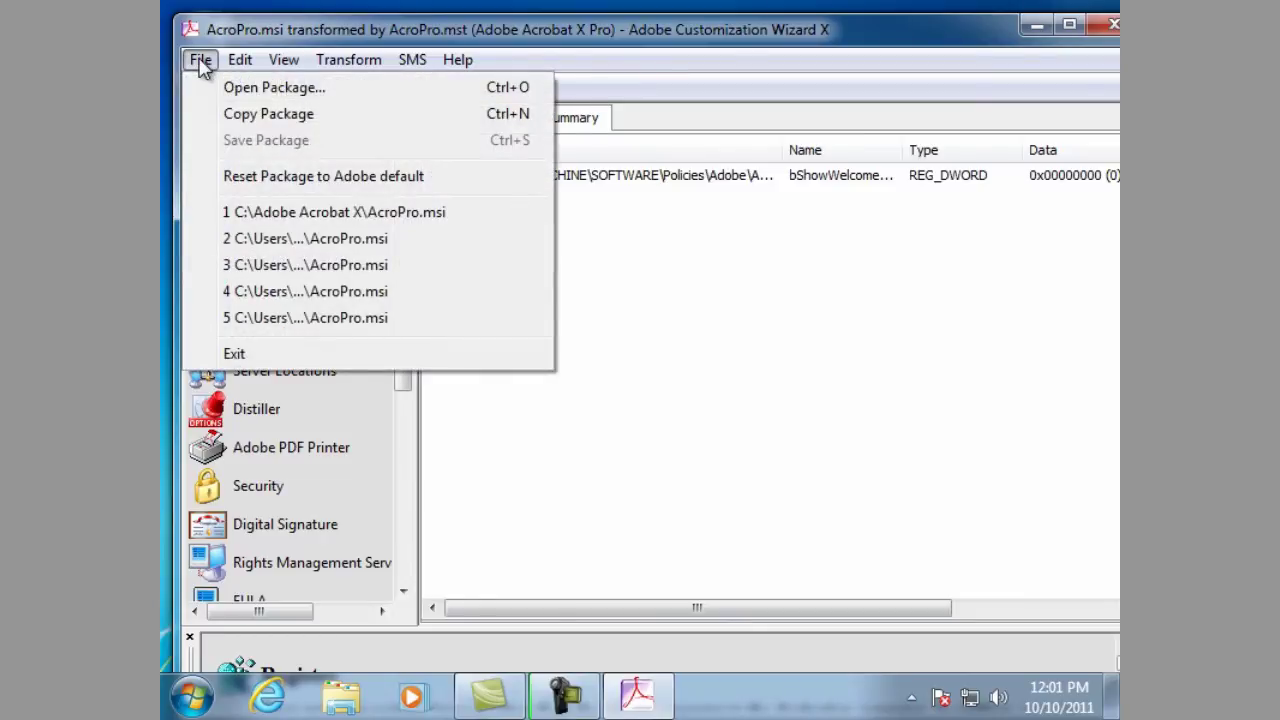
Step: Copy the package to the desktop as 'Registry Installation Test', then close the wizard
{"action": "left_click", "coordinate": [215, 114]}
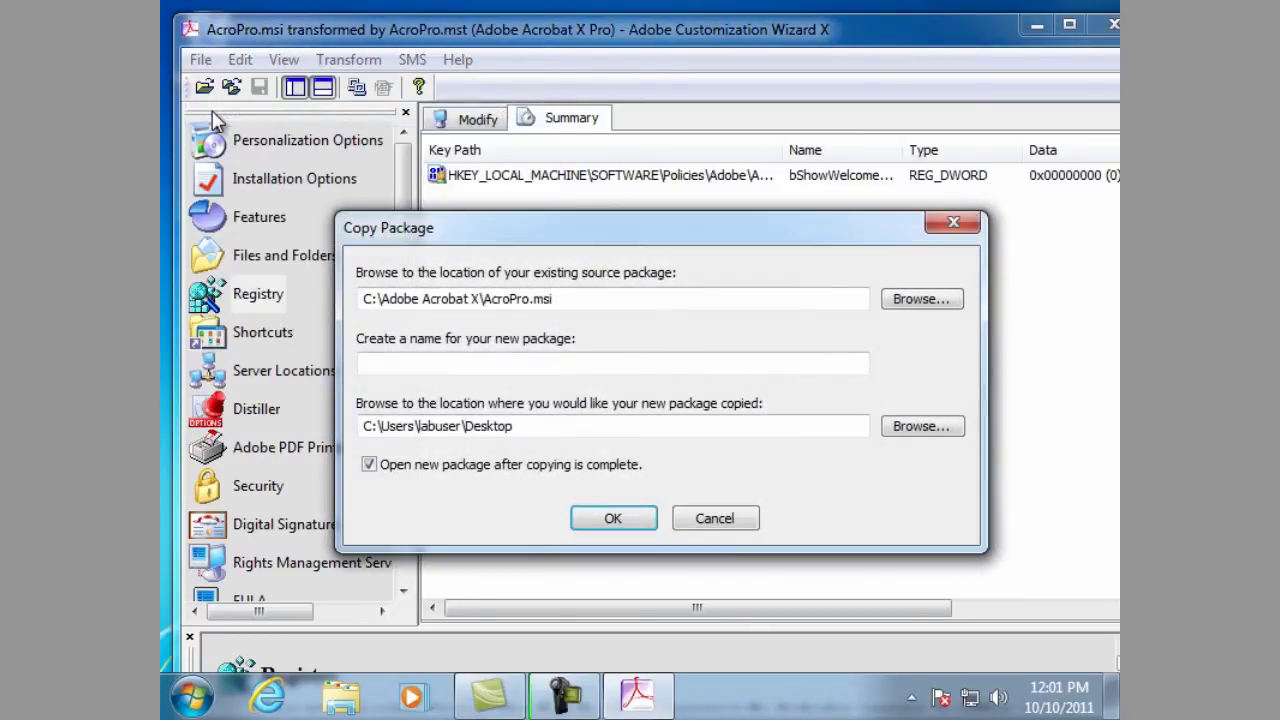
{"action": "left_click", "coordinate": [408, 364]}
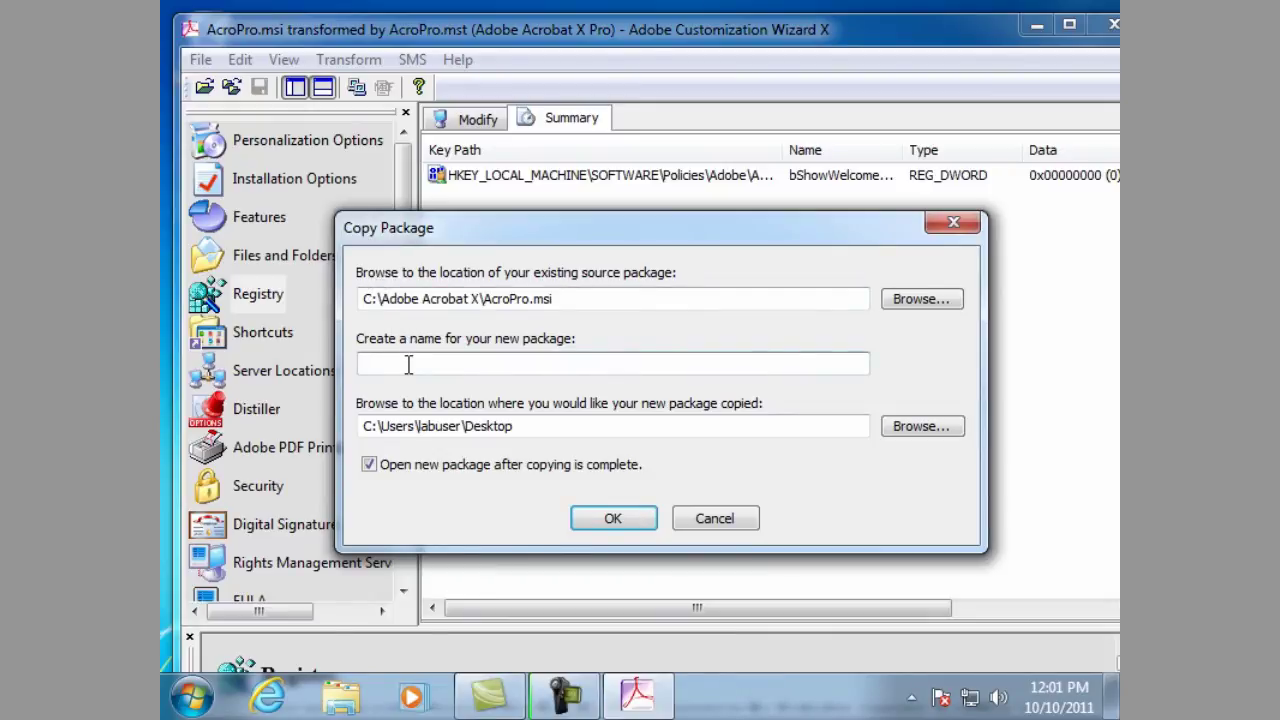
{"action": "type", "text": "Regis"}
{"action": "type", "text": "try Inst"}
{"action": "type", "text": "allation Test"}
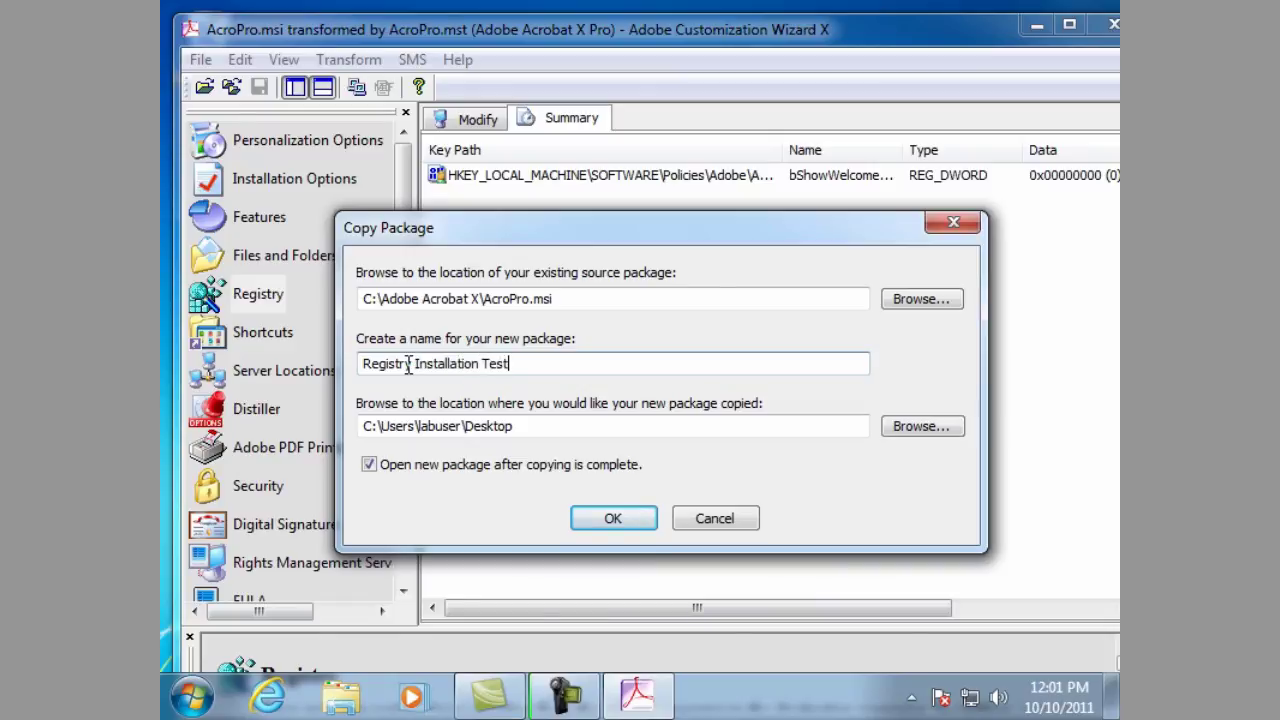
{"action": "left_click", "coordinate": [589, 524]}
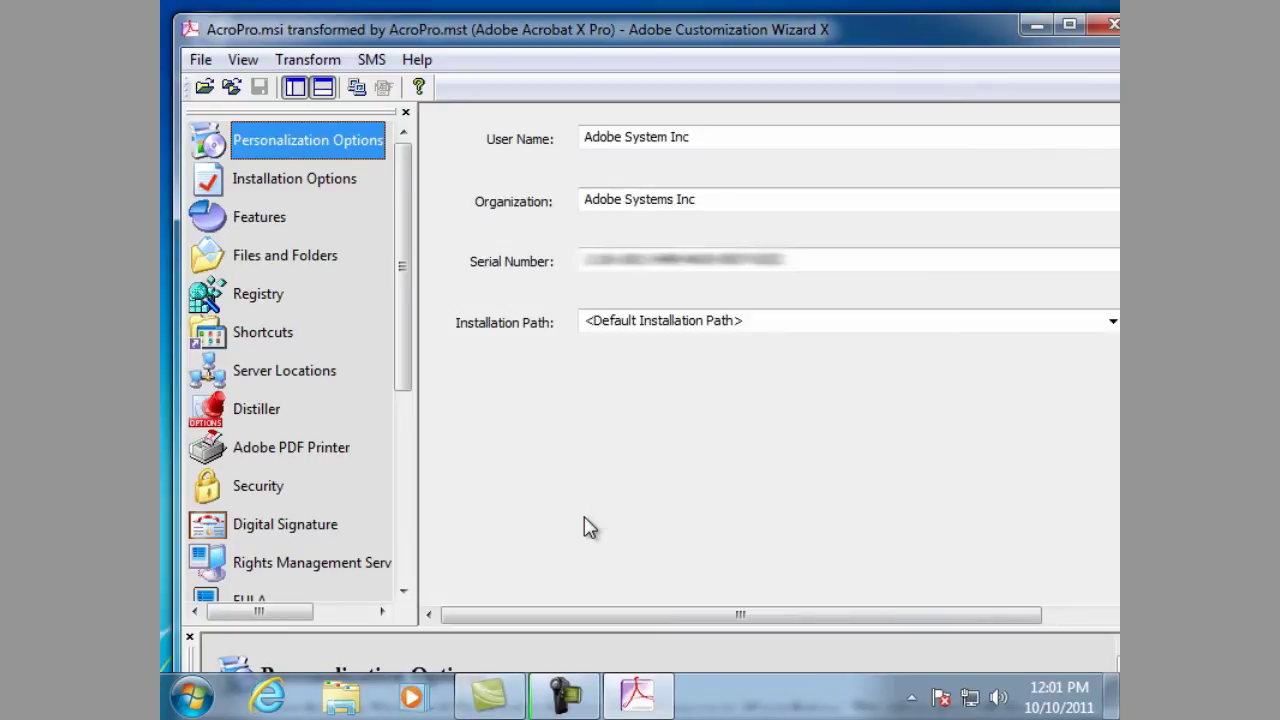
{"action": "left_click", "coordinate": [1108, 25]}
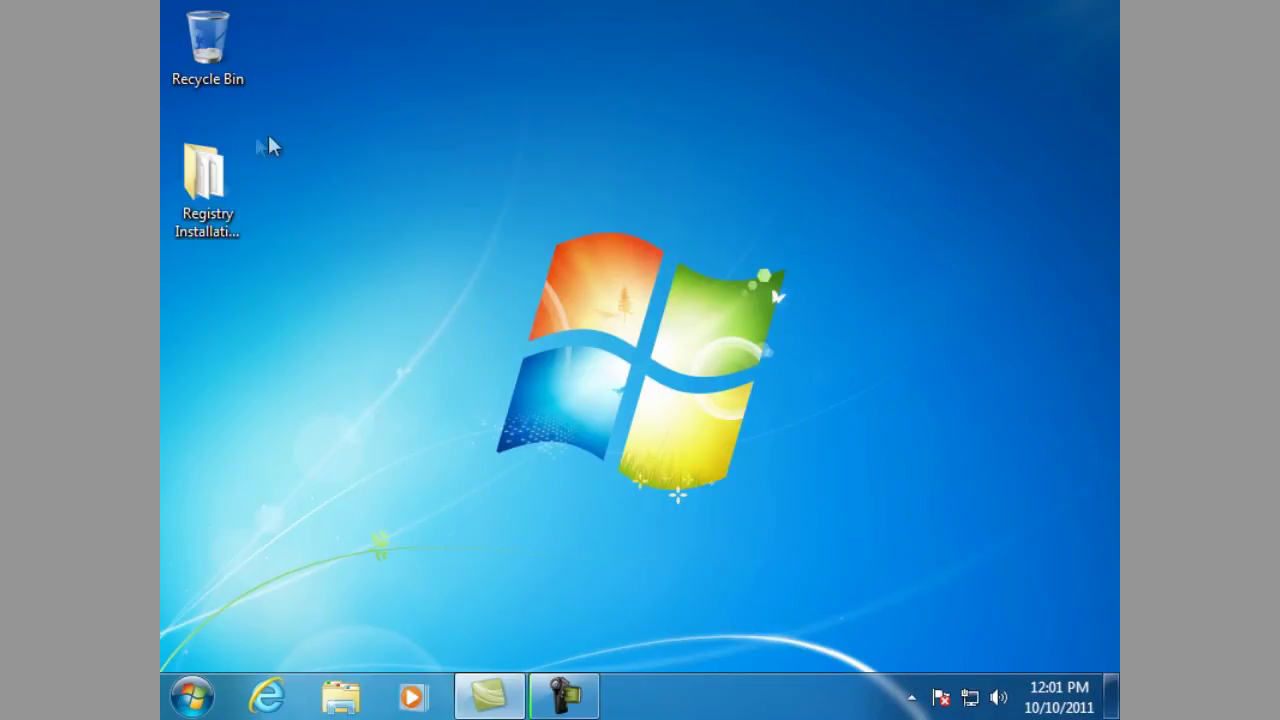
Step: Open the desktop's Registry Installation Test folder to view its eight package files, including AcroPro.mst
{"action": "left_click", "coordinate": [206, 170]}
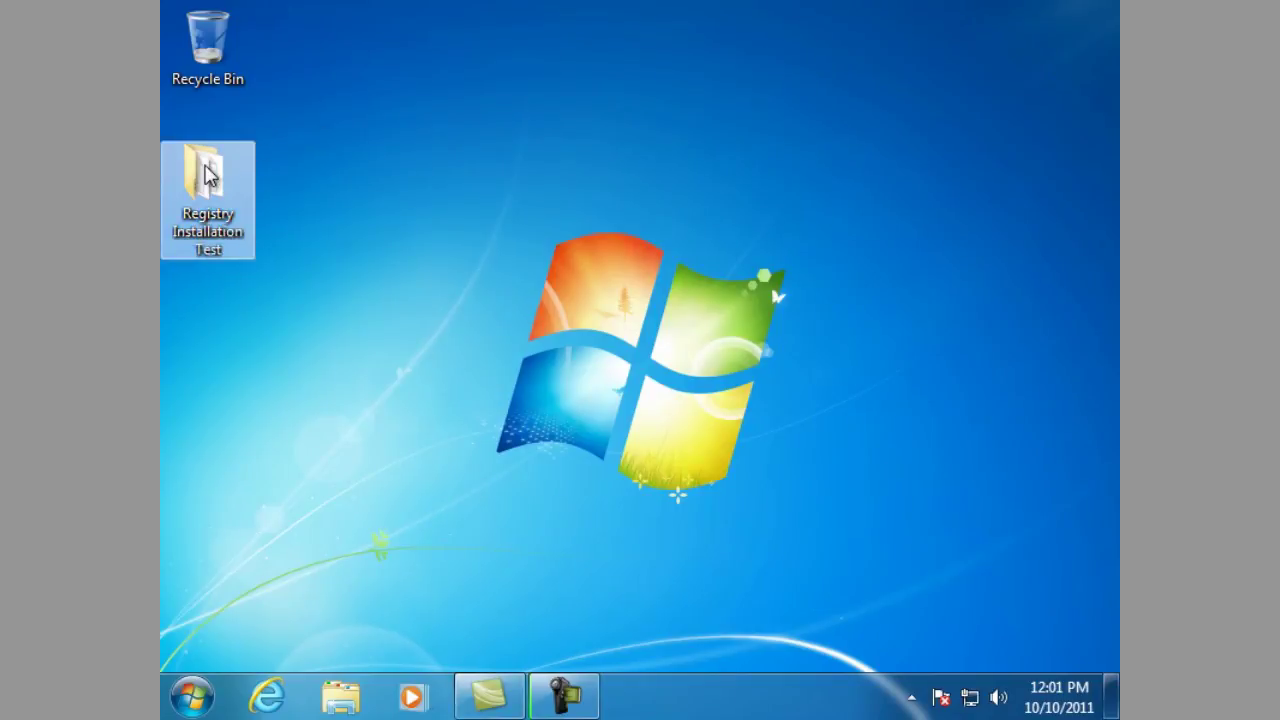
{"action": "double_click", "coordinate": [206, 170]}
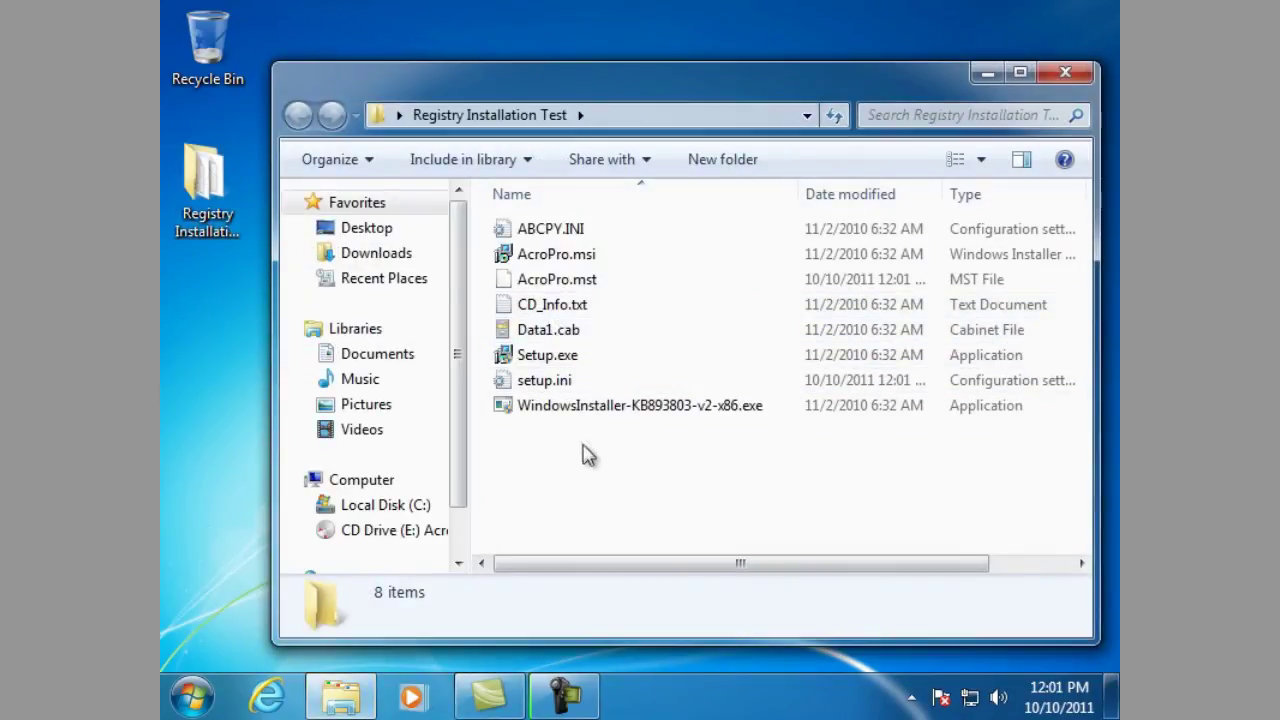